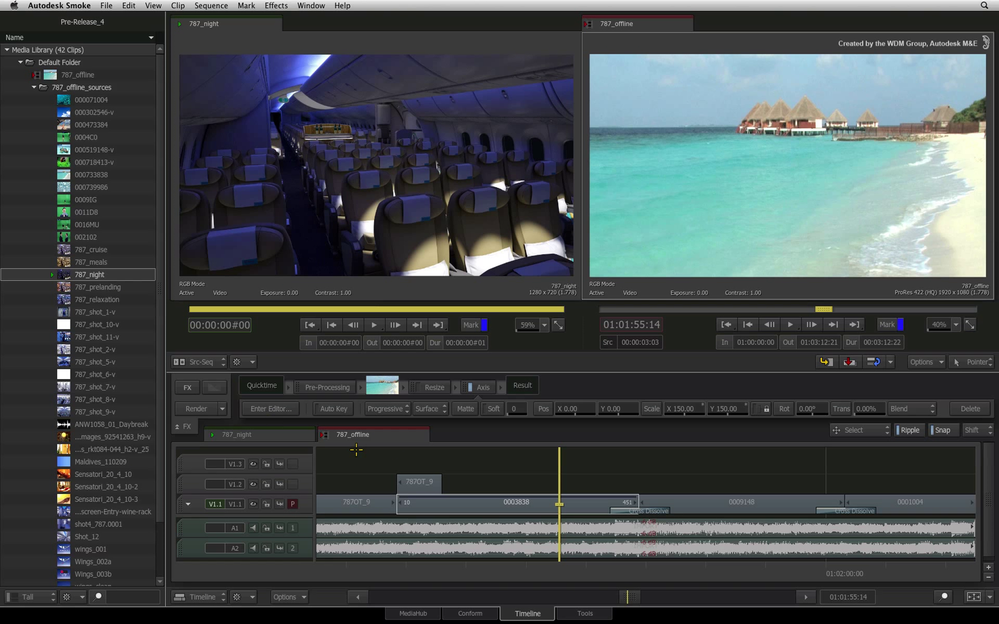
Play, then park the playhead at 01:01:58:03 on the longtail boats shot in clip 0009148
key("space")
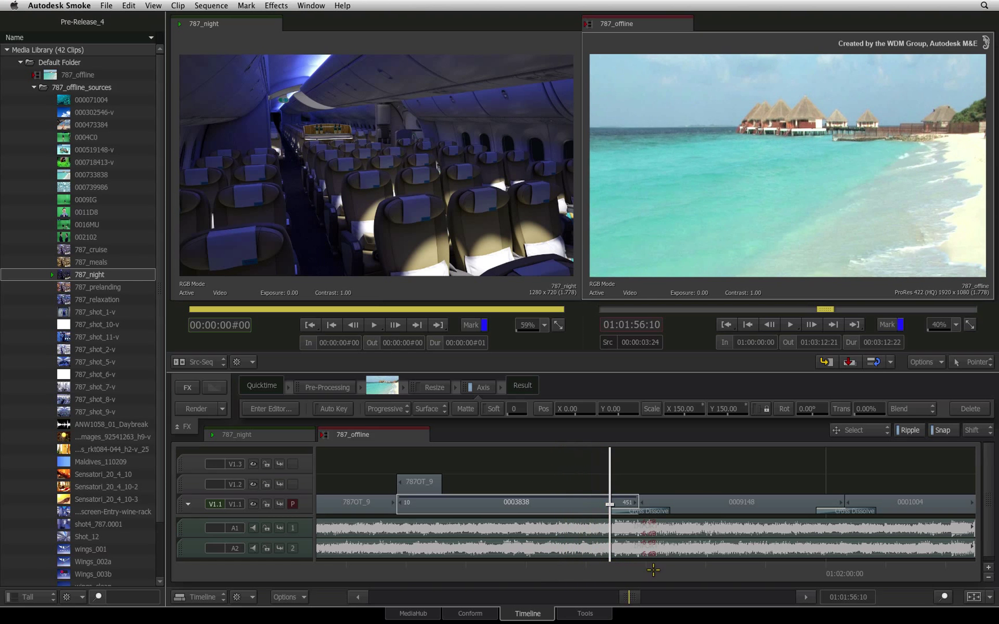
left_click_drag(653, 571, 706, 564)
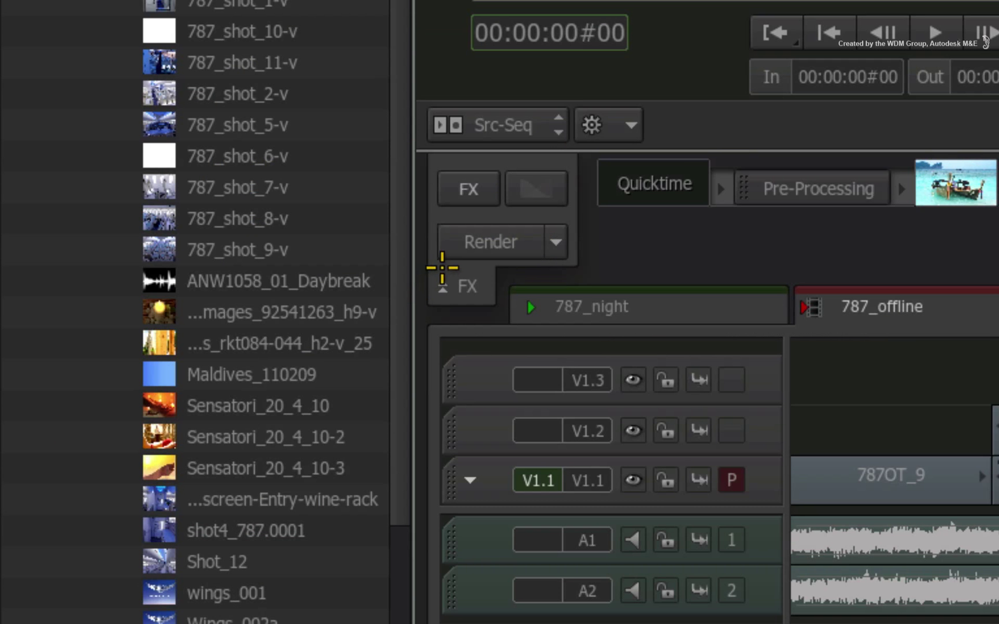
Collapse the FX pipeline, expand it again, then collapse it once more
left_click(451, 290)
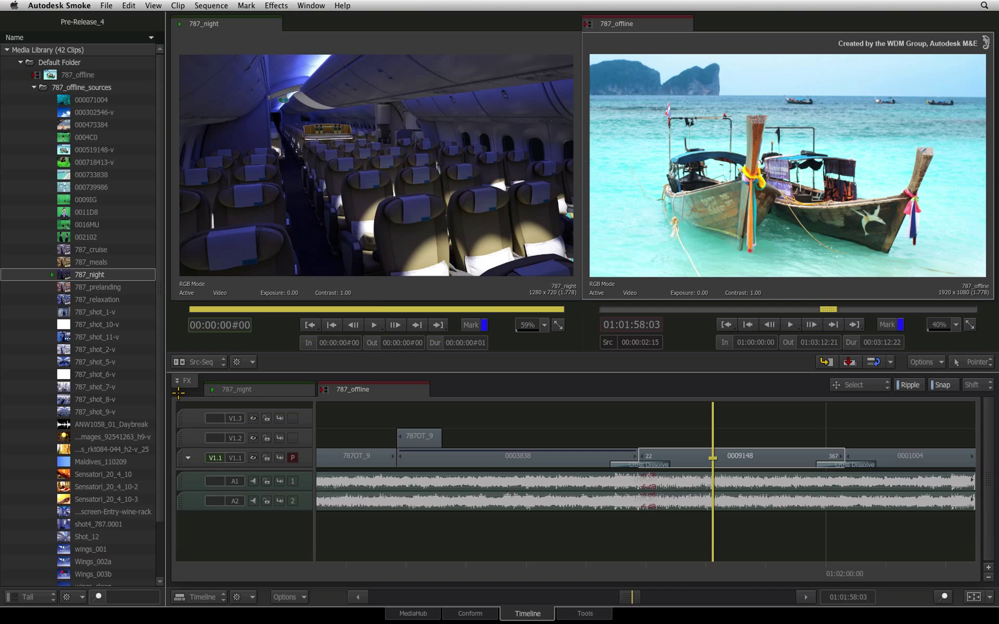
left_click(174, 381)
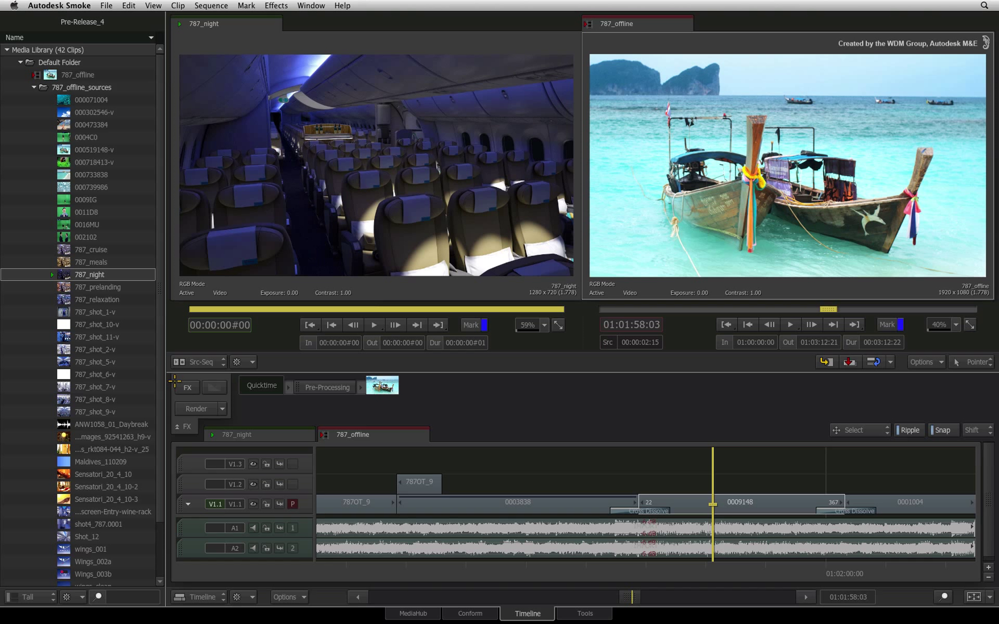
left_click(178, 426)
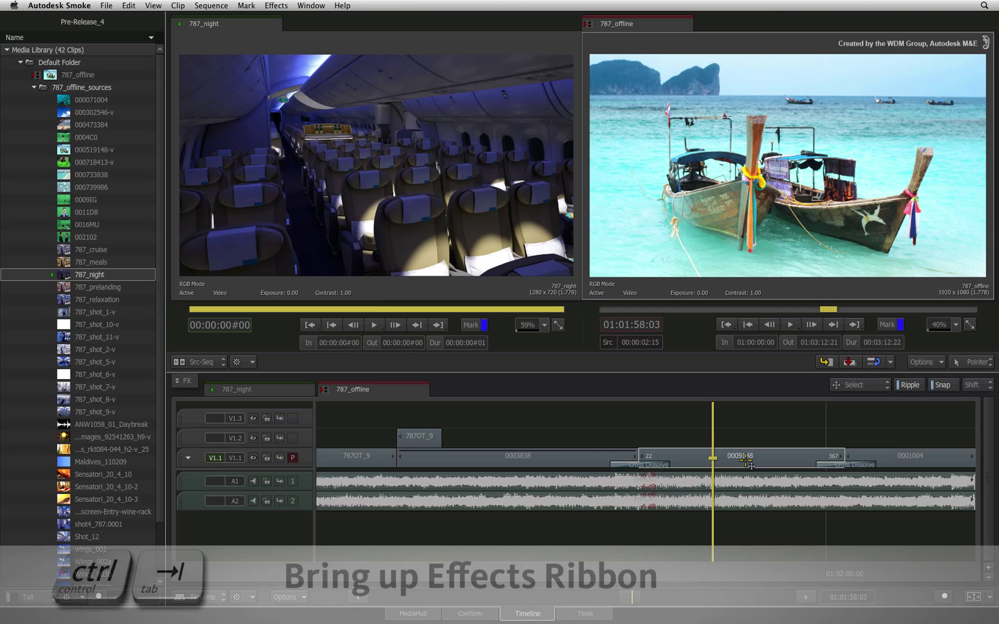
Add a Colour Correct video effect to clip 0009148 through Add Effect in its actions menu
key("ctrl+Tab")
right_click(748, 463)
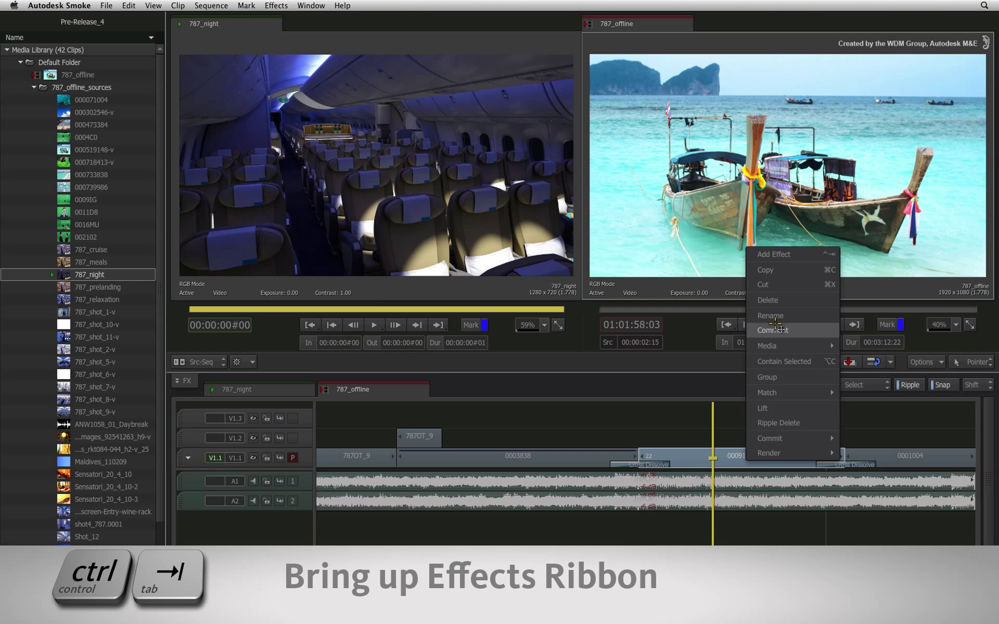
left_click(781, 261)
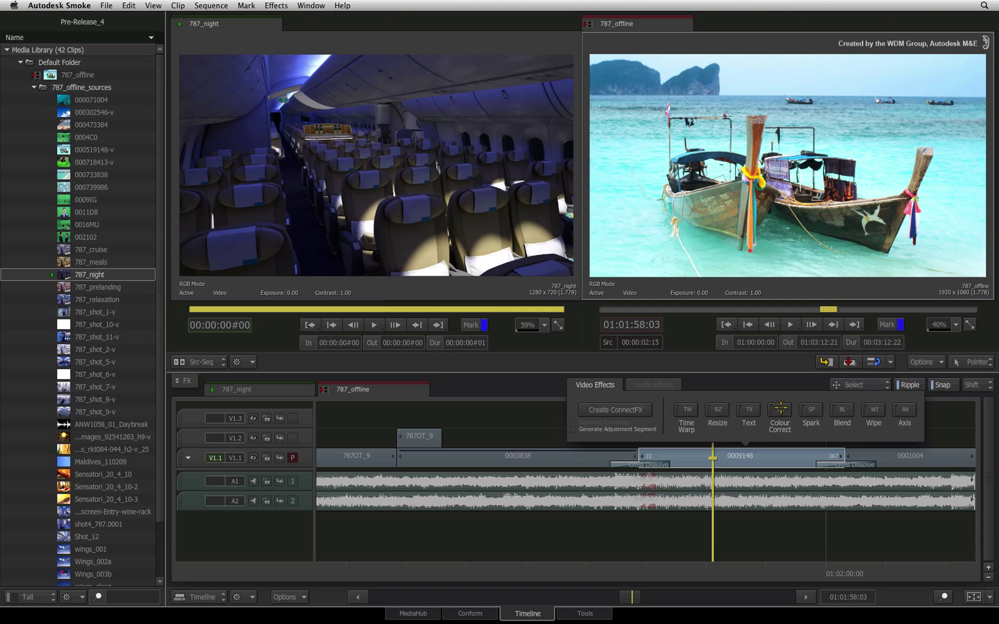
left_click(780, 411)
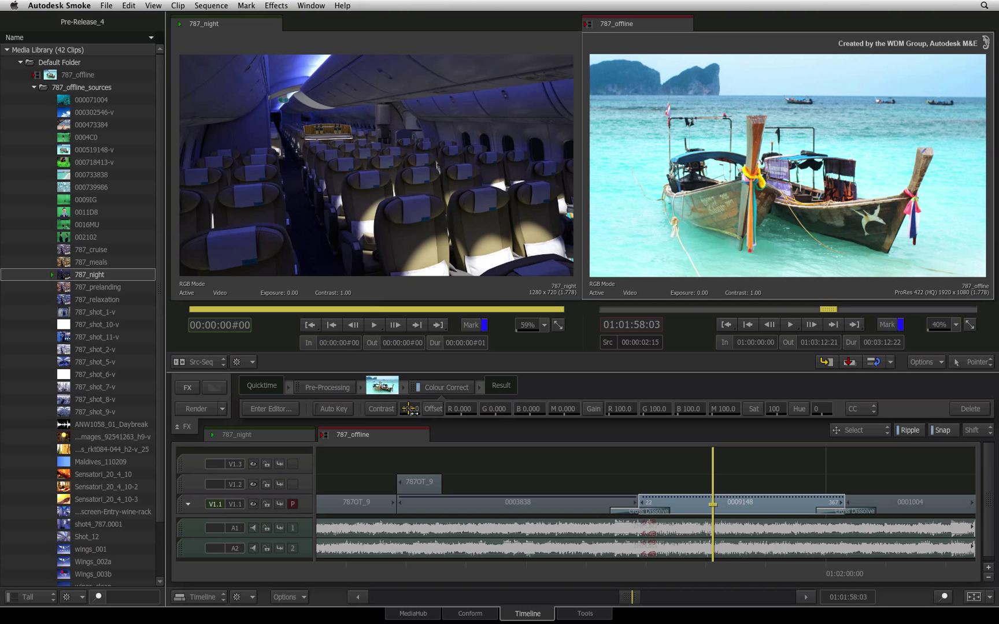
Set clip 0009148's Colour Correct contrast to 124.0 and bring up its Add Effect list
left_click_drag(410, 408, 433, 412)
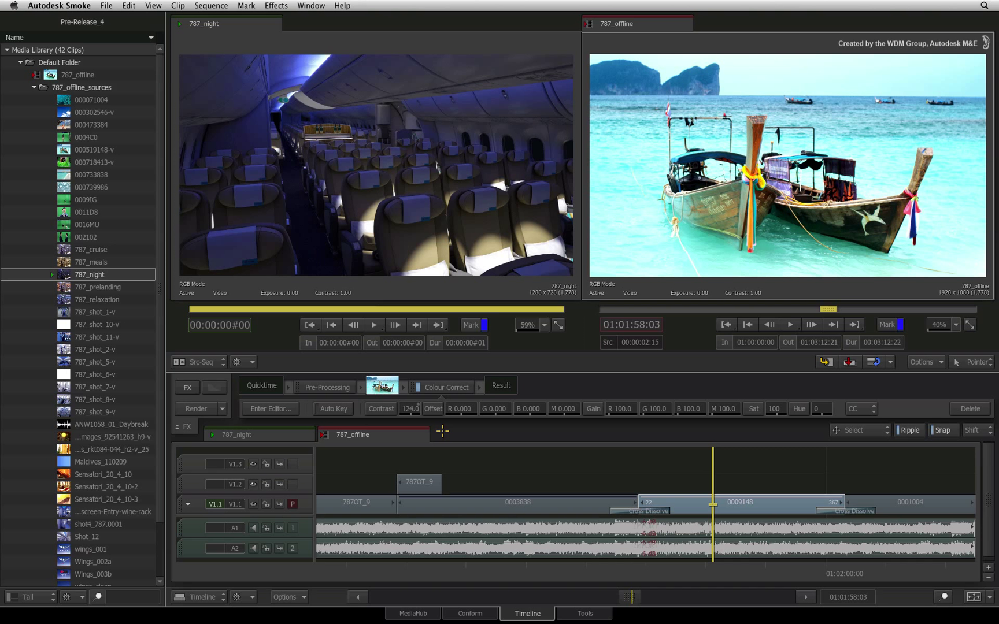
right_click(738, 504)
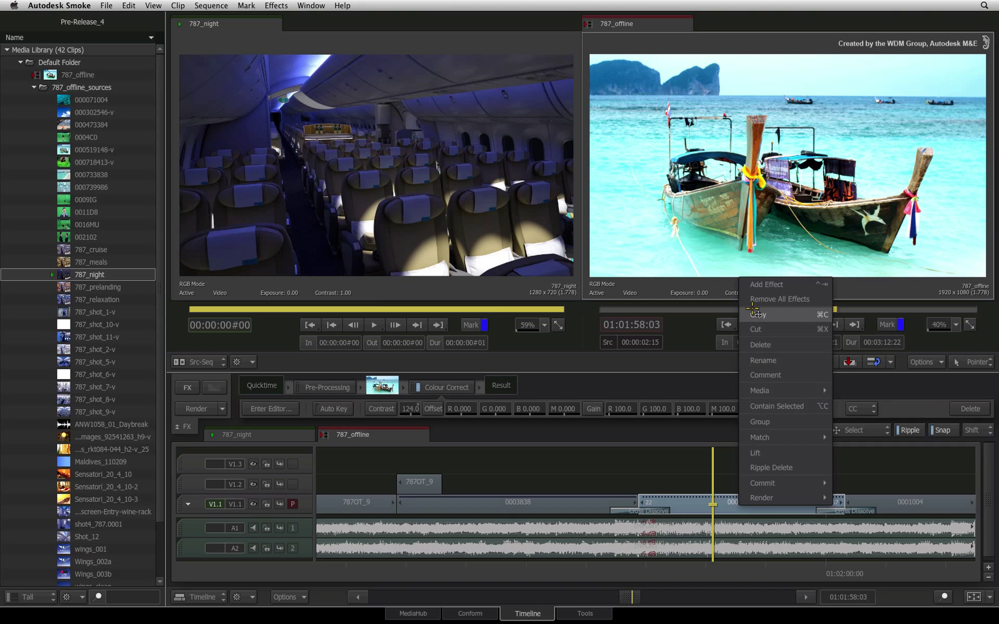
left_click(756, 286)
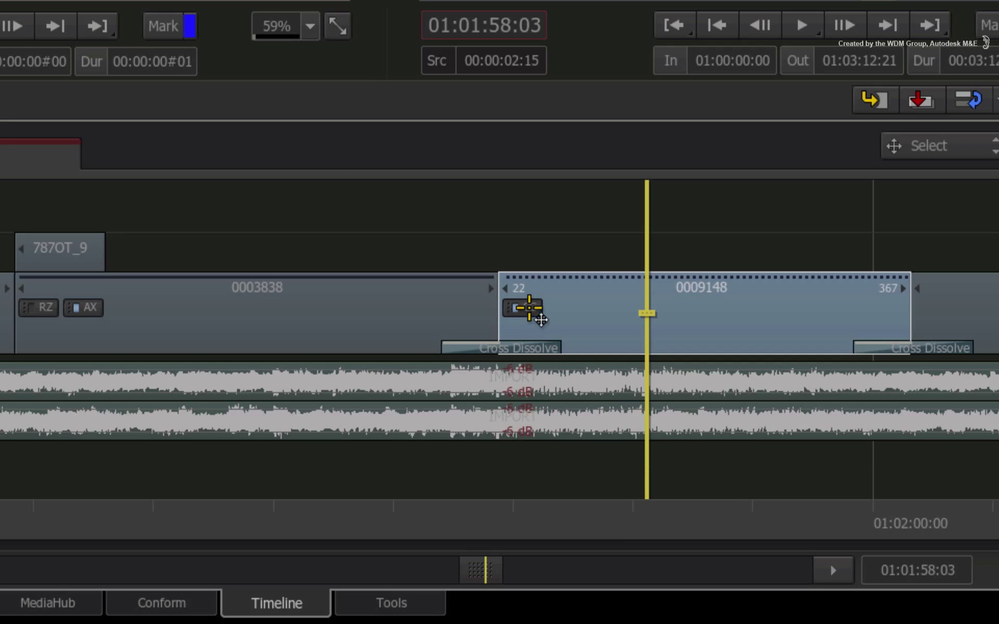
Open clip 0009148's Colour Correct settings from its CC badge, then collapse the FX pipeline
double_click(524, 309)
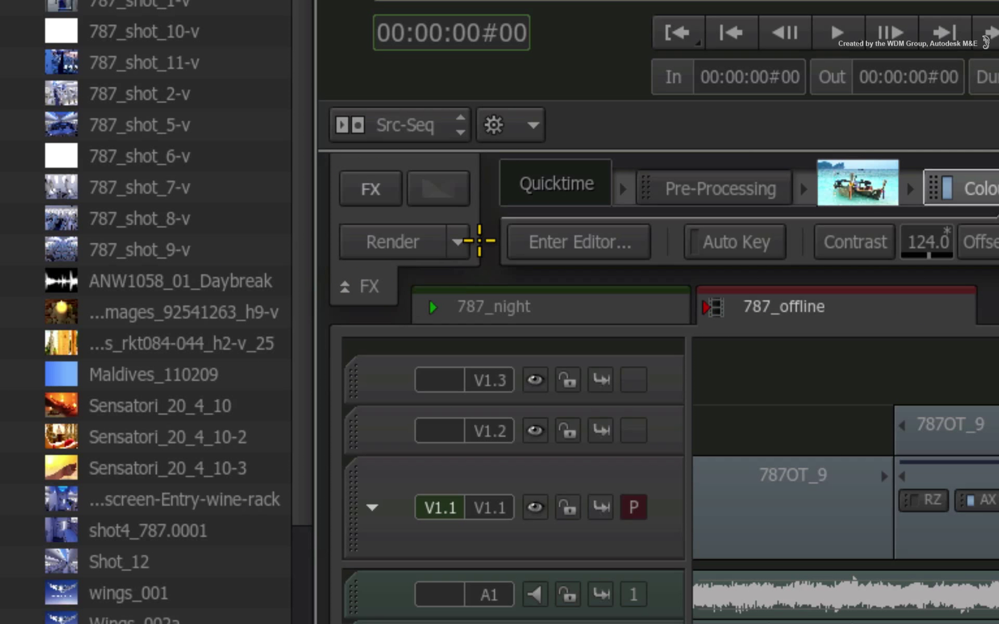
left_click(343, 289)
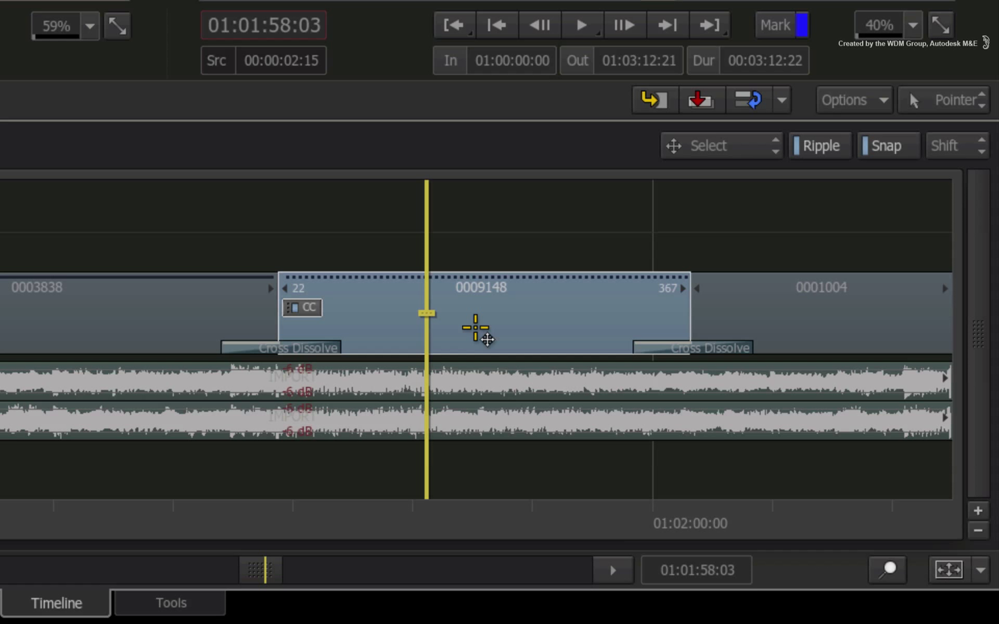
Check the clip's Render submenu, then start Render > Render from the Timeline gear menu
right_click(475, 329)
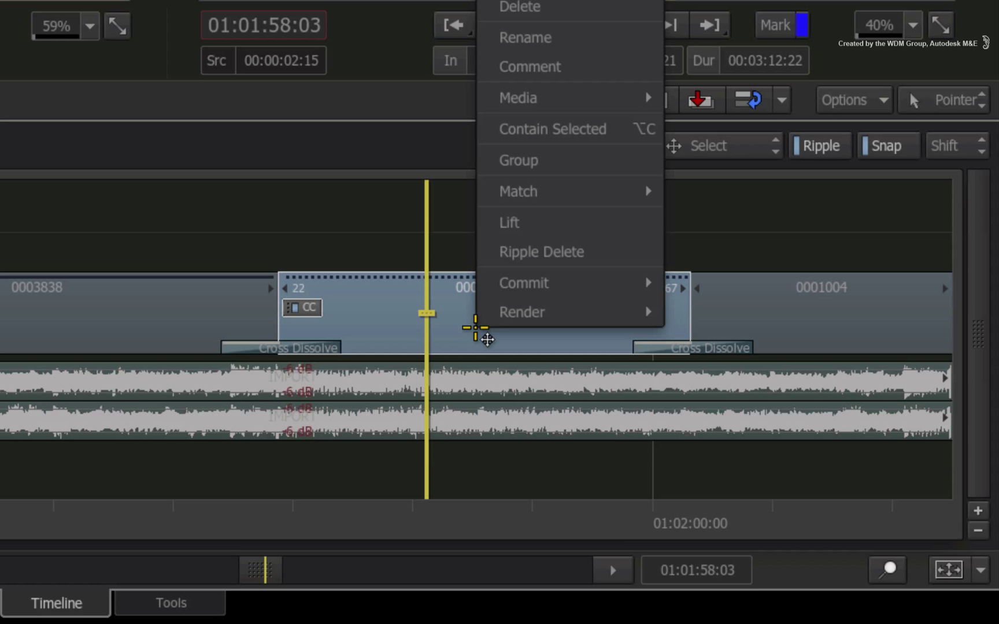
mouse_move(522, 313)
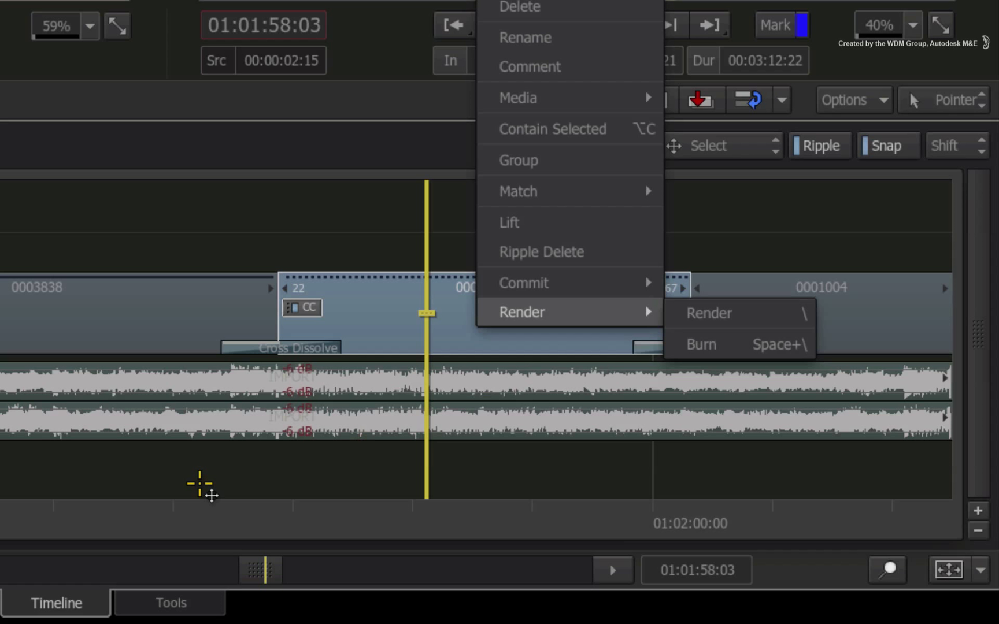
left_click(201, 488)
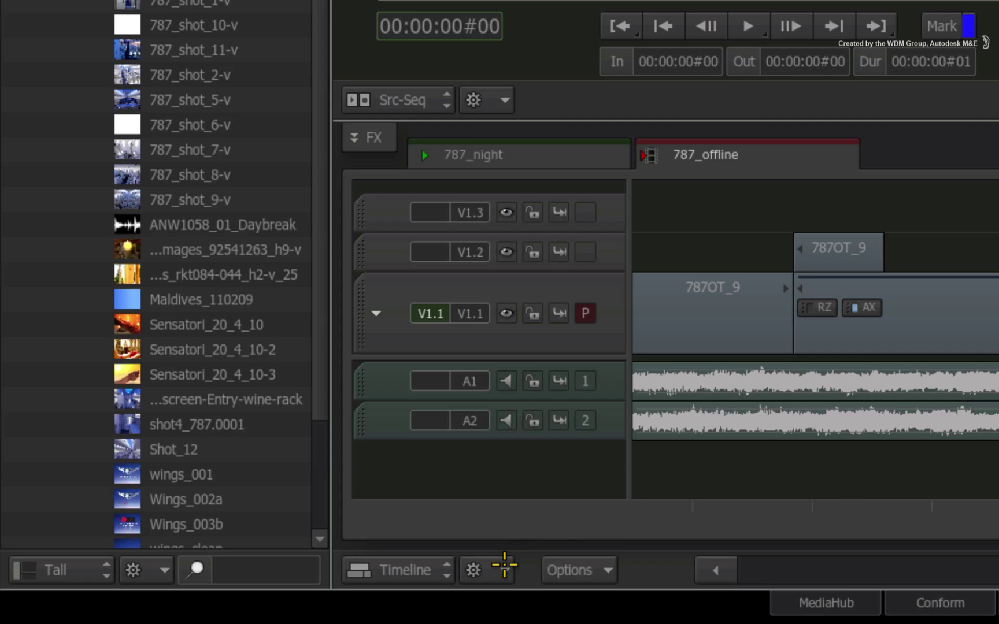
left_click(503, 568)
mouse_move(506, 538)
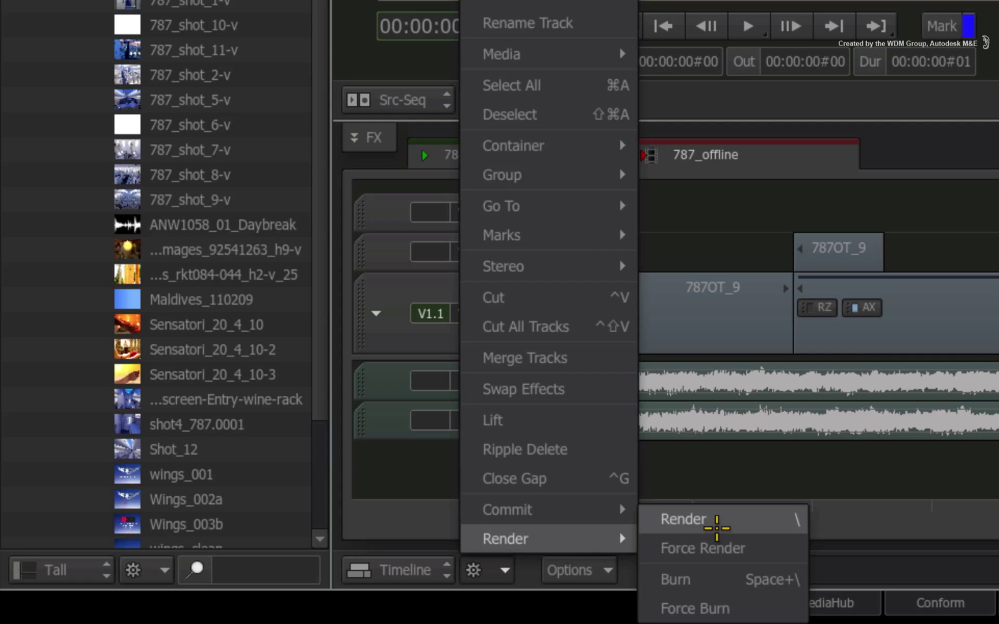
left_click(727, 520)
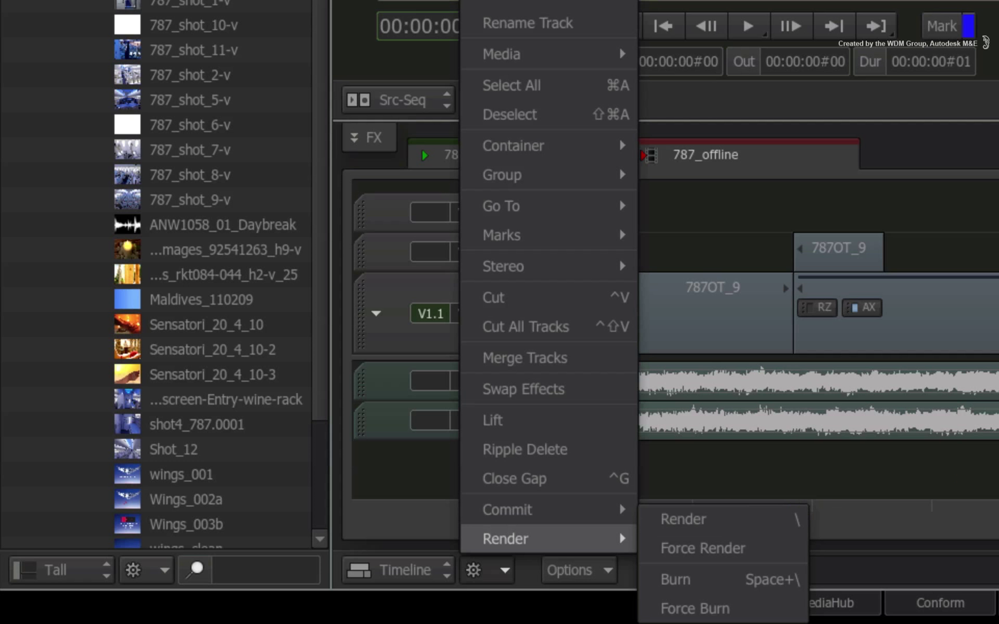